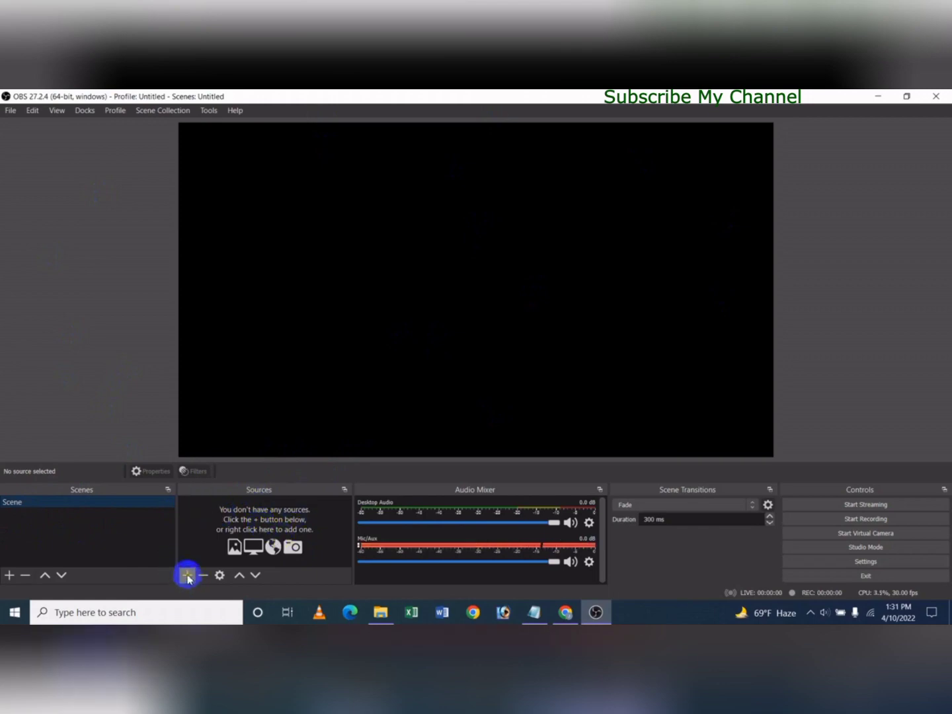
# Add a new Browser source to the scene, keeping the suggested name and its visibility on
pyautogui.rightClick(216, 532)
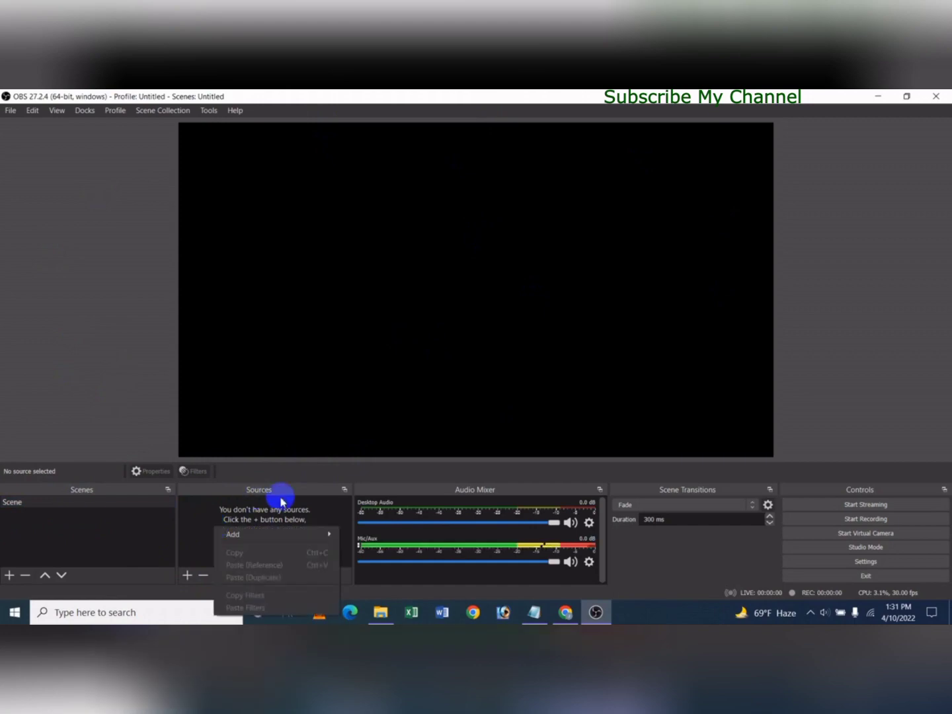
pyautogui.moveTo(251, 541)
pyautogui.click(311, 536)
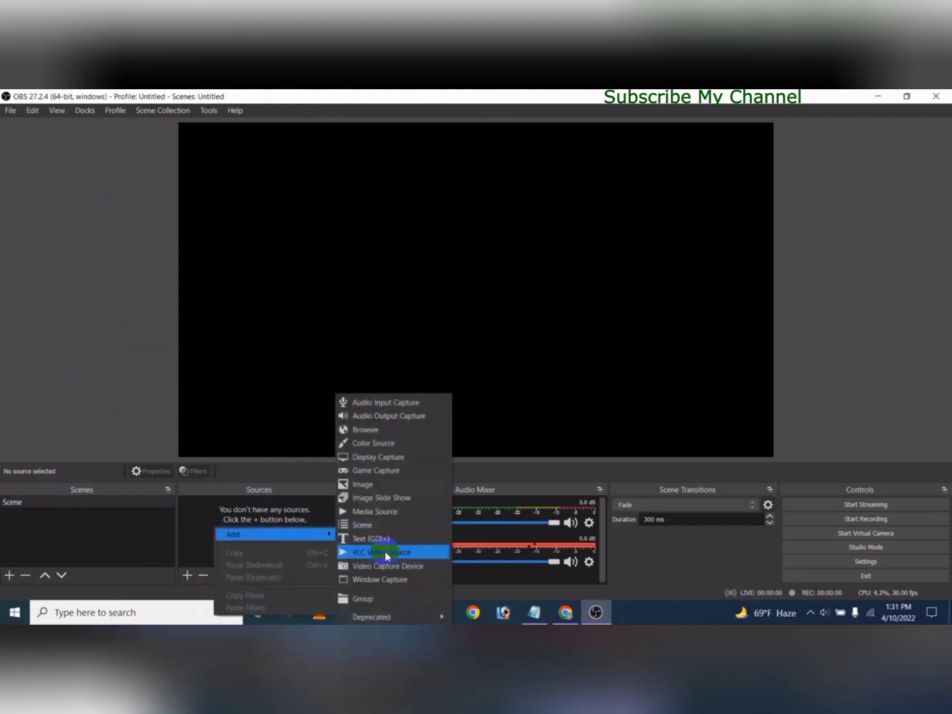
pyautogui.click(371, 433)
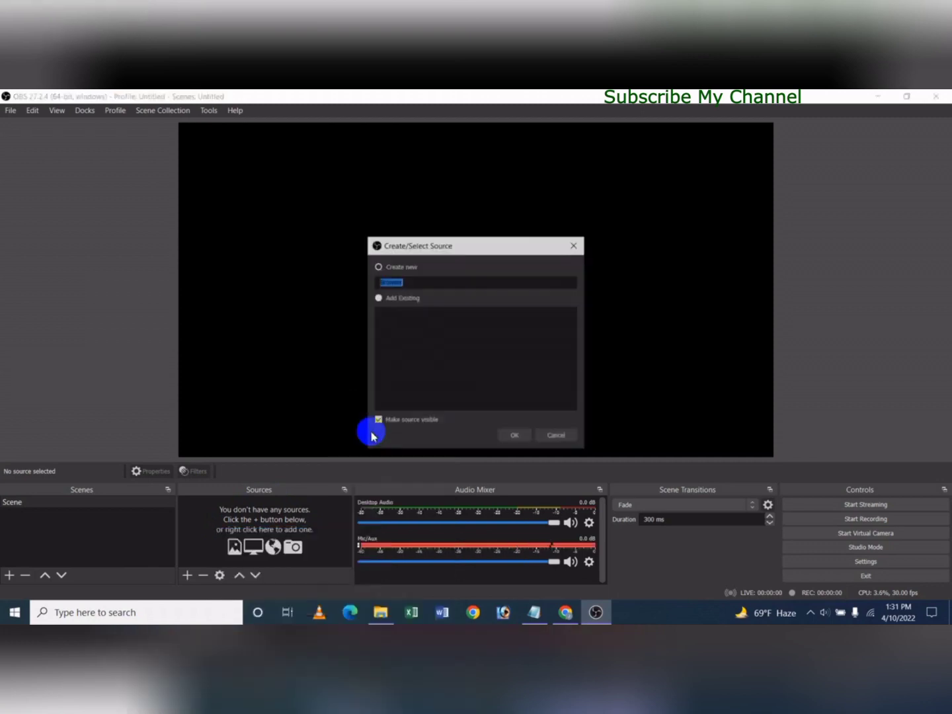
pyautogui.click(515, 436)
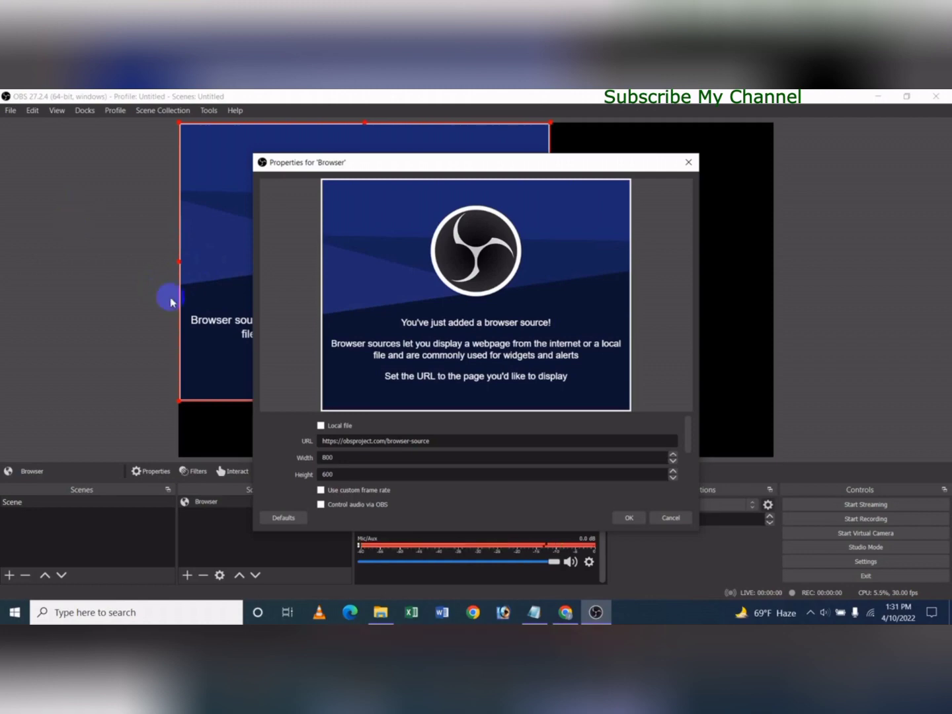
# Switch to Chrome and copy the link address of the "How To Use PowerPoint Any Presentation" video from the JK Update Technology channel
pyautogui.click(569, 614)
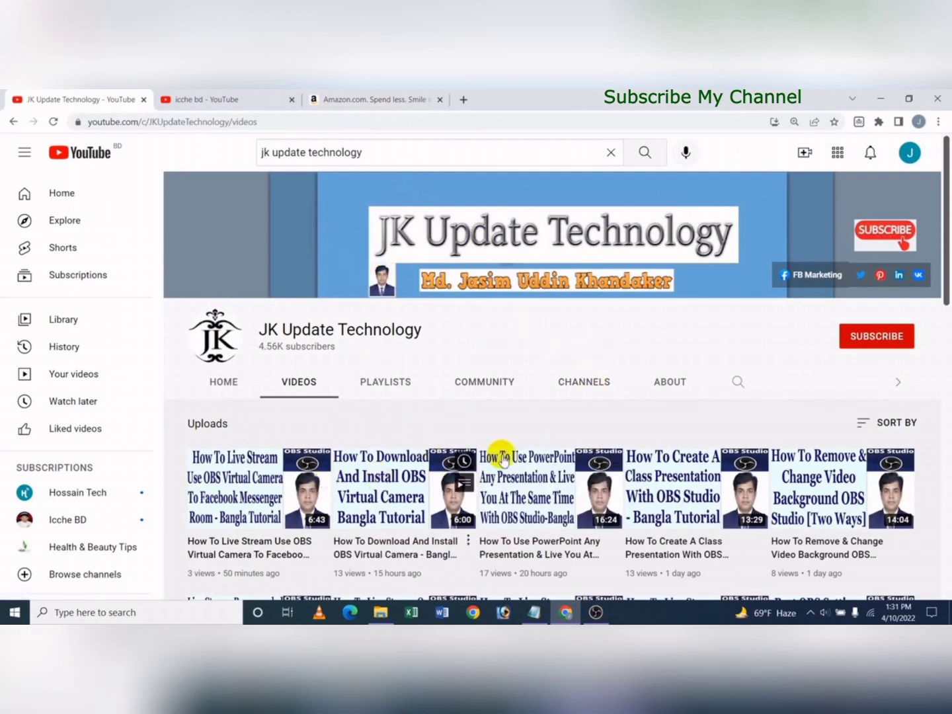
pyautogui.rightClick(514, 495)
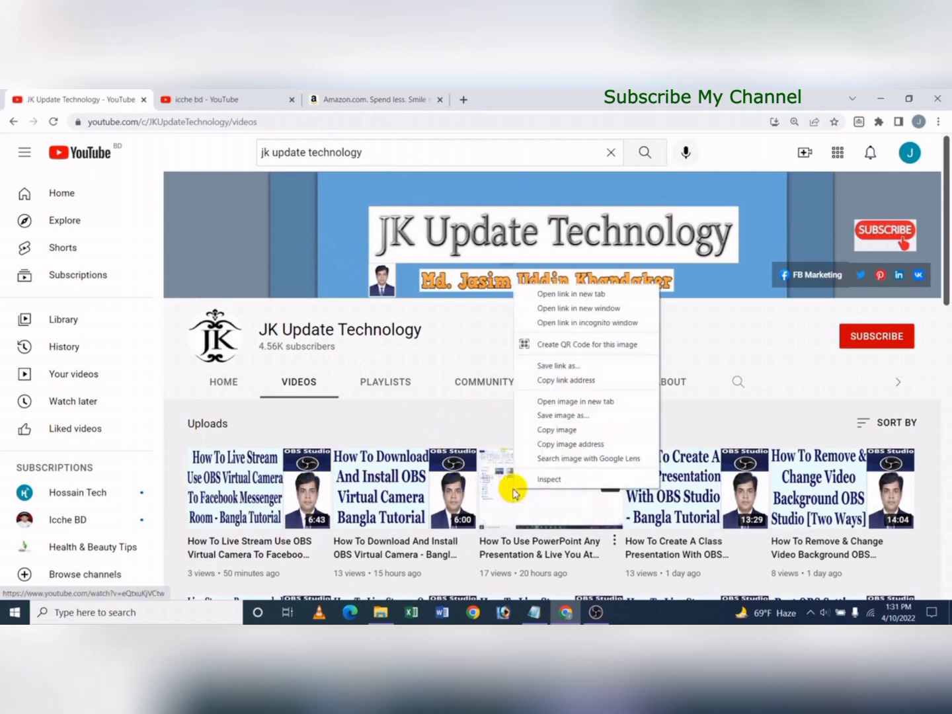
pyautogui.click(563, 384)
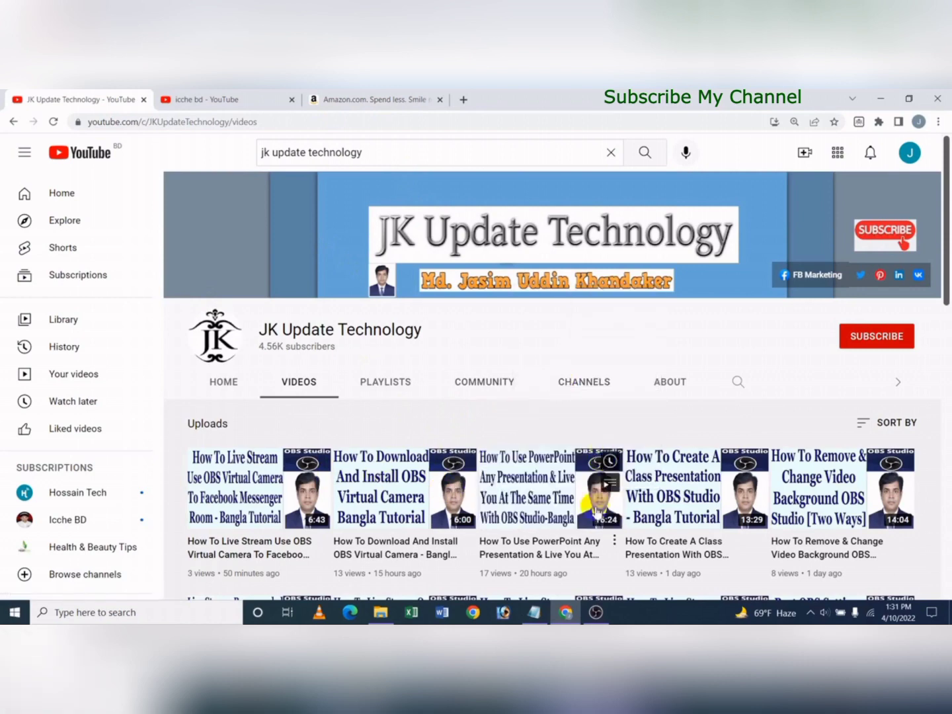
# Switch back to OBS and replace the Browser source's URL with the copied YouTube video link, accepting the properties
pyautogui.click(596, 616)
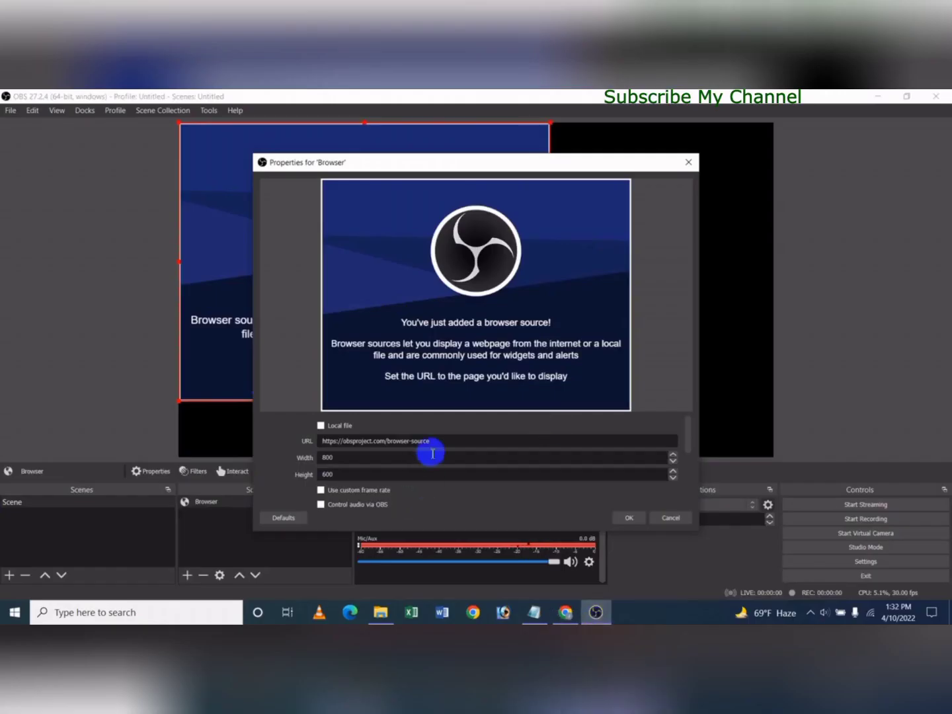
pyautogui.moveTo(458, 446); pyautogui.dragTo(258, 444)
pyautogui.press('BackSpace')
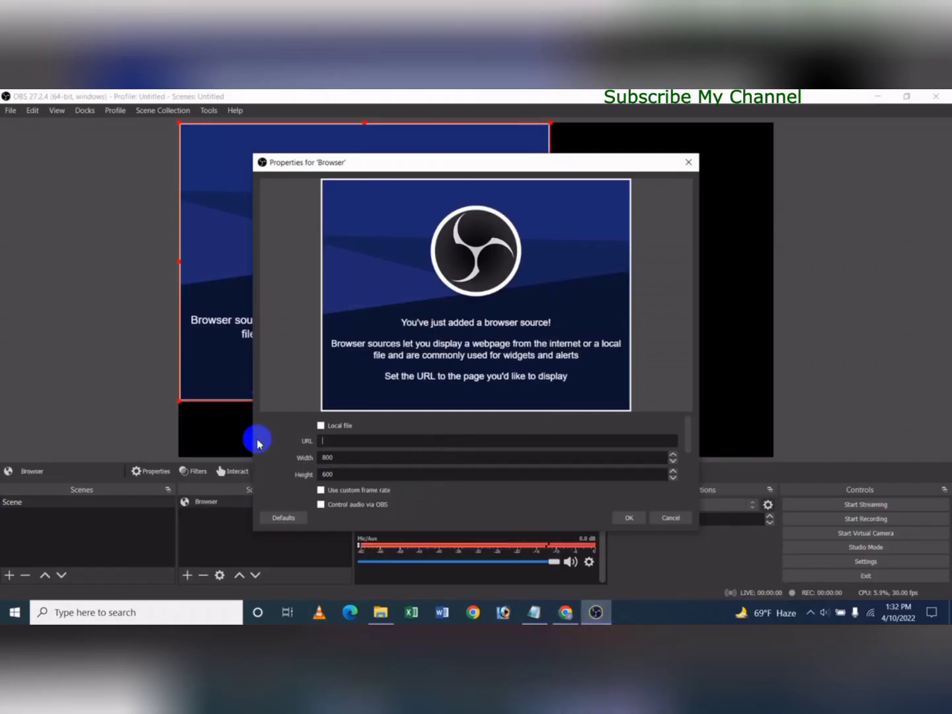
pyautogui.hotkey('ctrl', 'v')
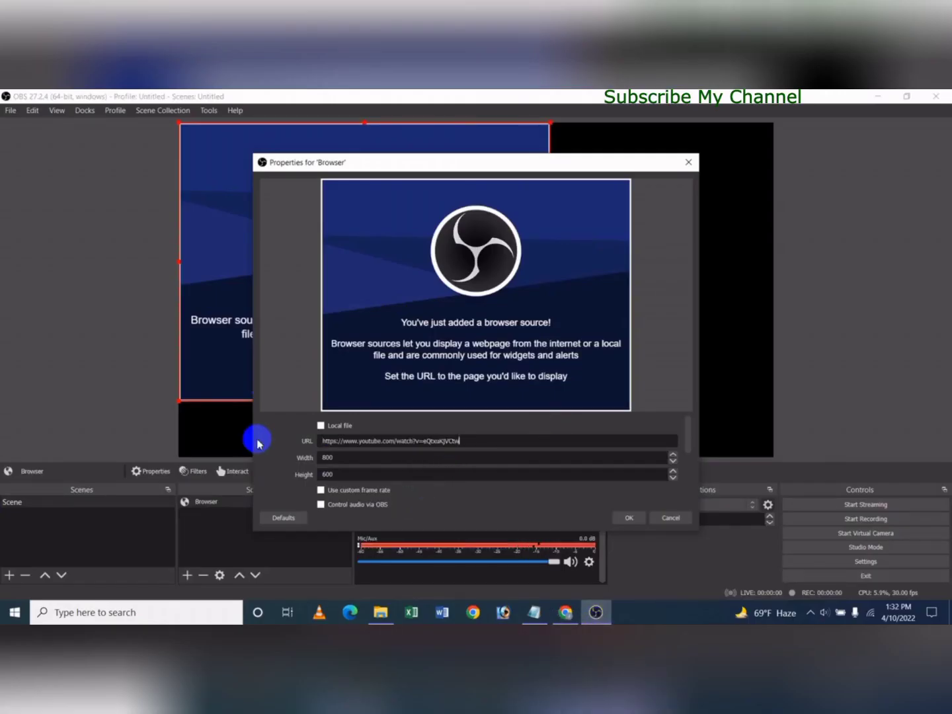
pyautogui.click(634, 519)
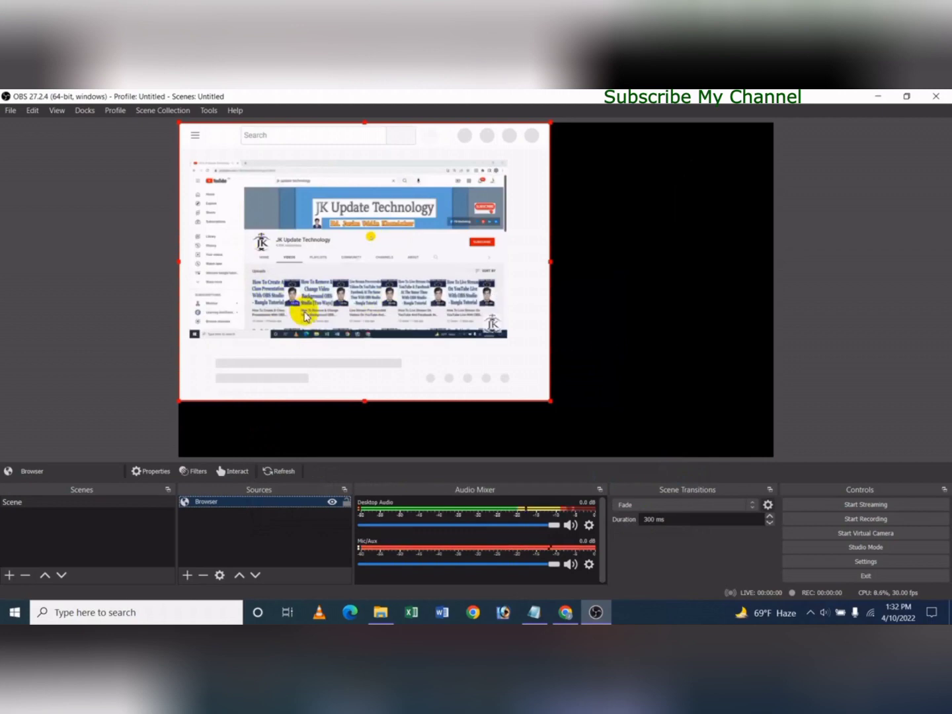
pyautogui.click(565, 612)
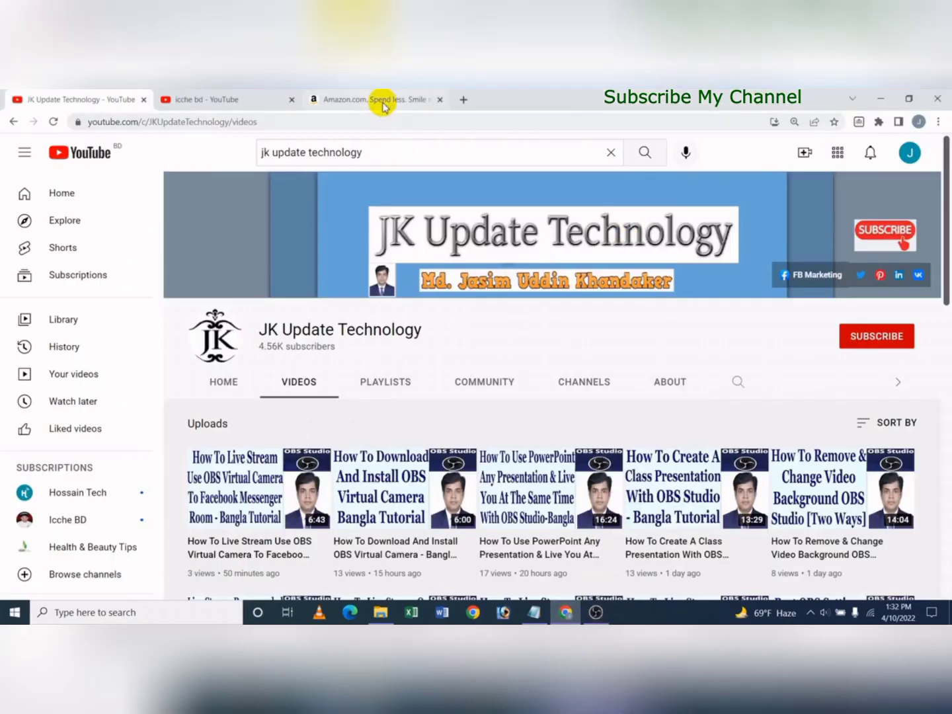
pyautogui.click(380, 99)
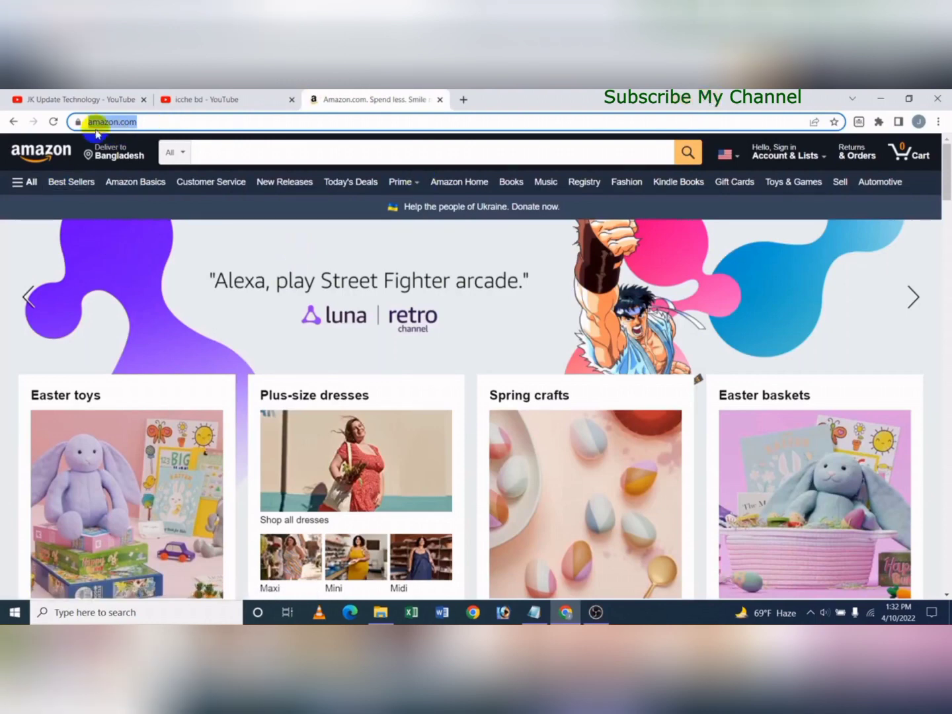
pyautogui.click(152, 122)
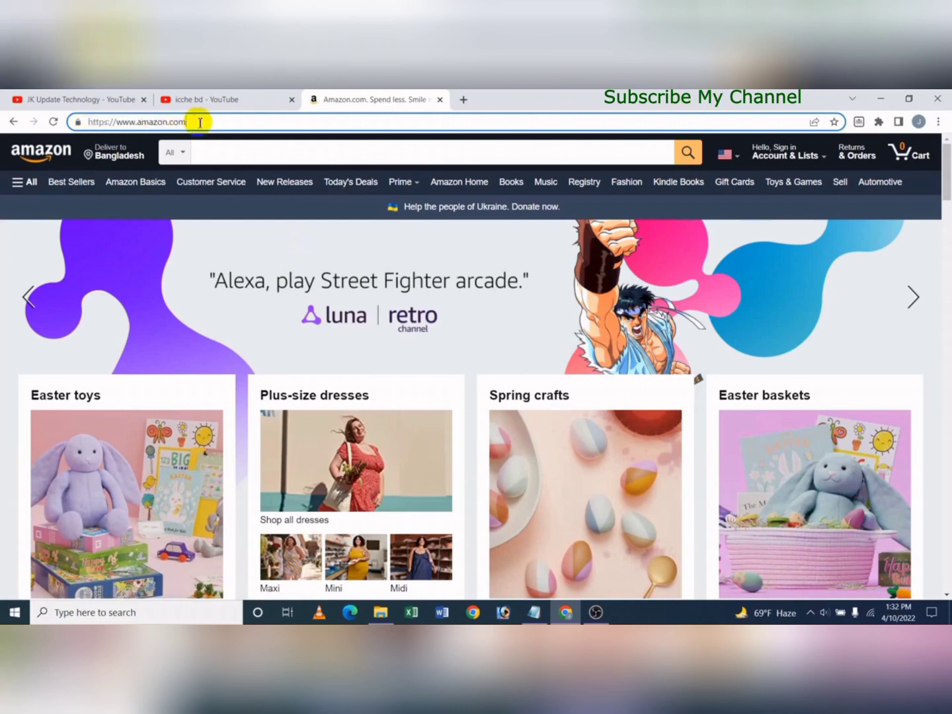
pyautogui.press('End')
pyautogui.write('/')
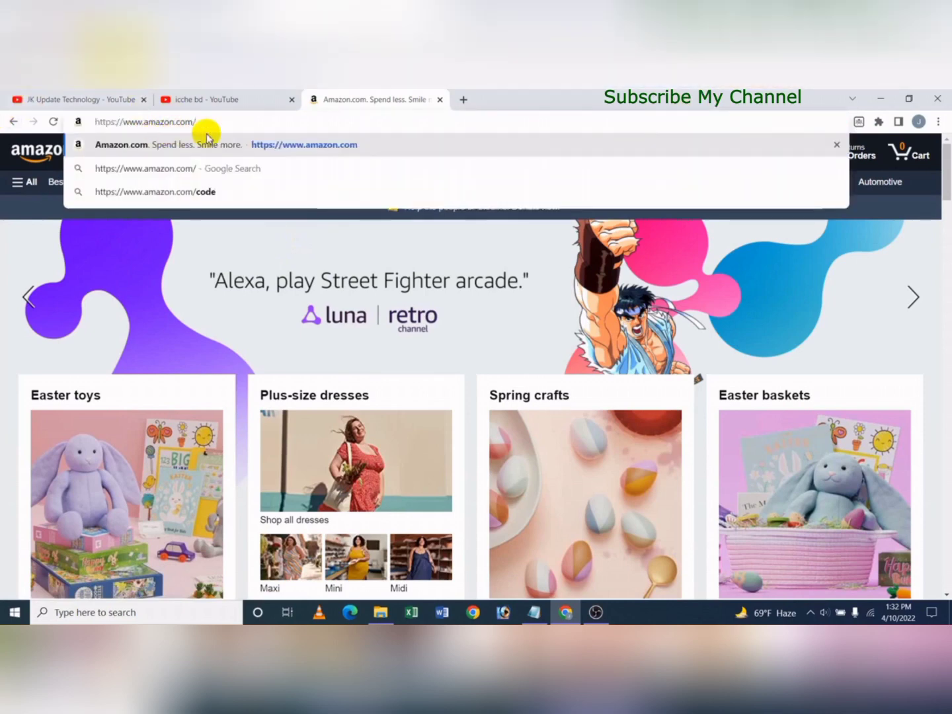
pyautogui.click(596, 613)
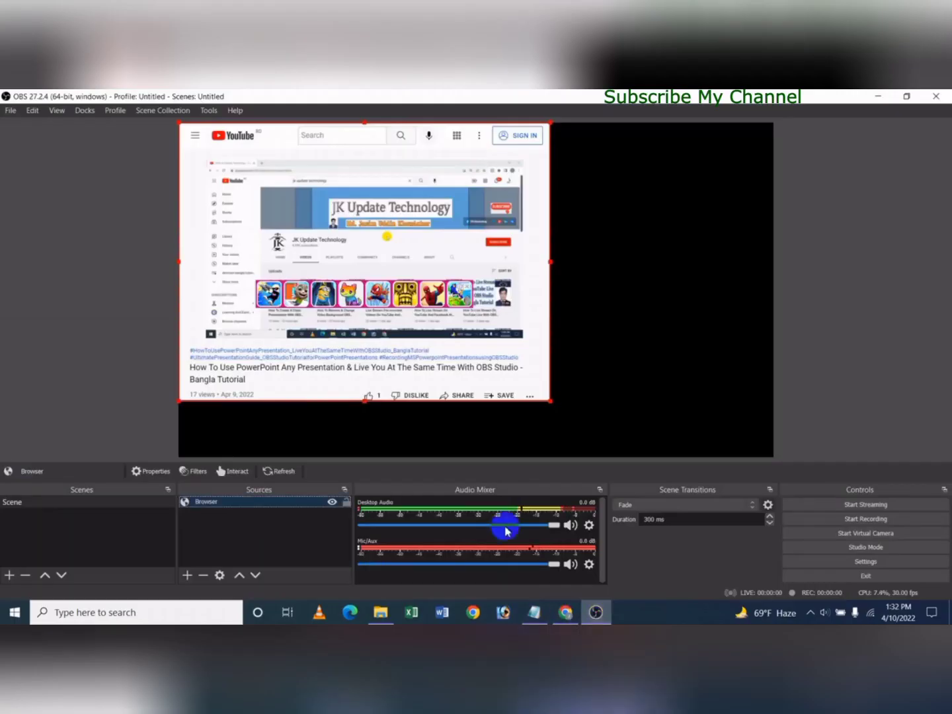
pyautogui.doubleClick(208, 504)
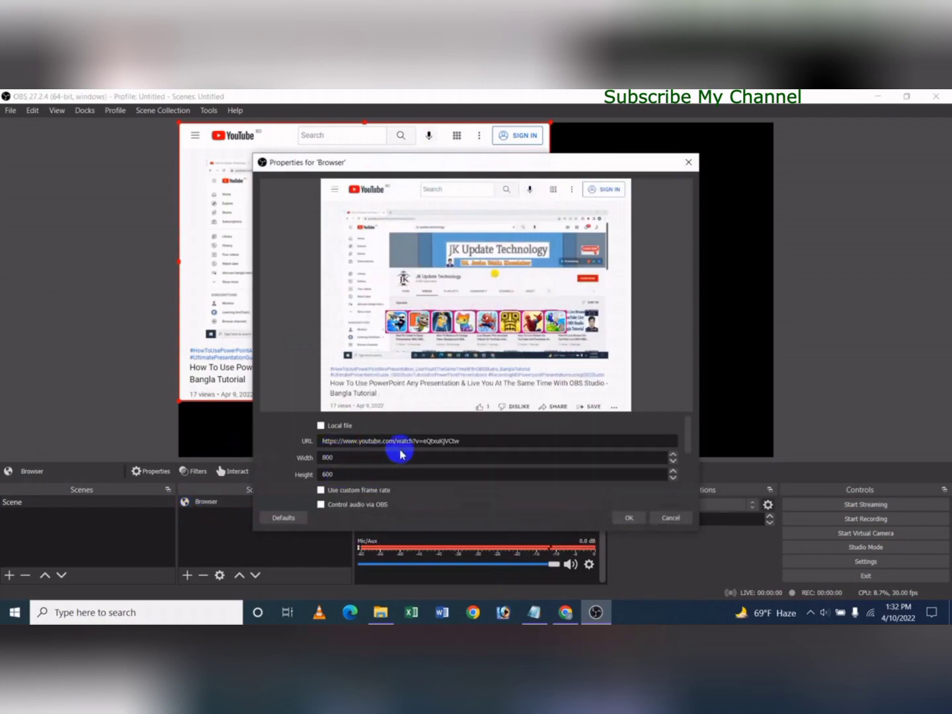
pyautogui.moveTo(494, 442); pyautogui.dragTo(266, 426)
pyautogui.press('BackSpace')
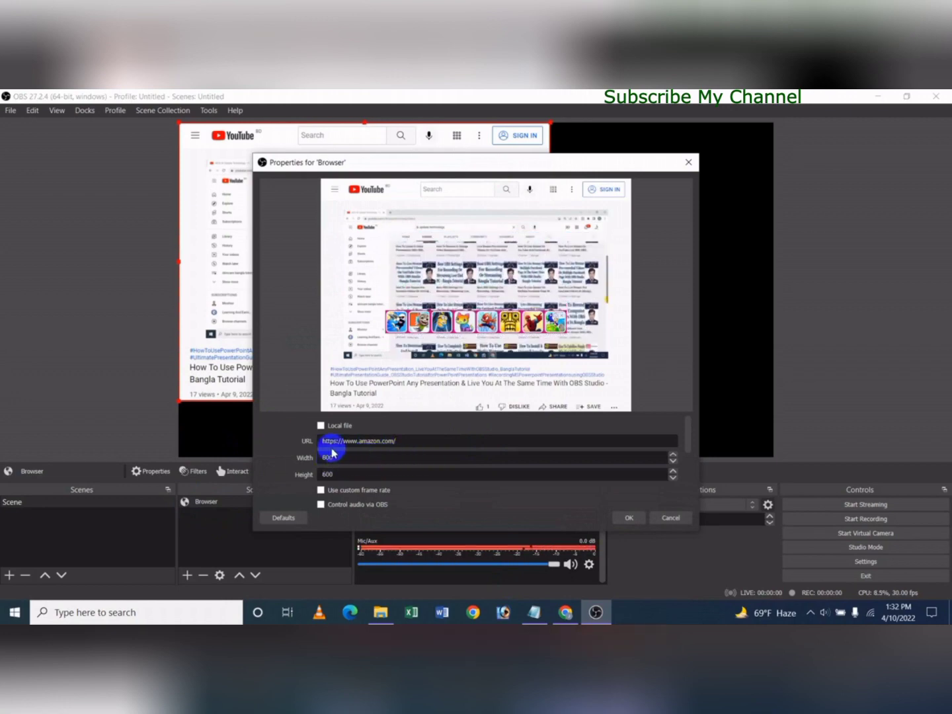
pyautogui.click(625, 518)
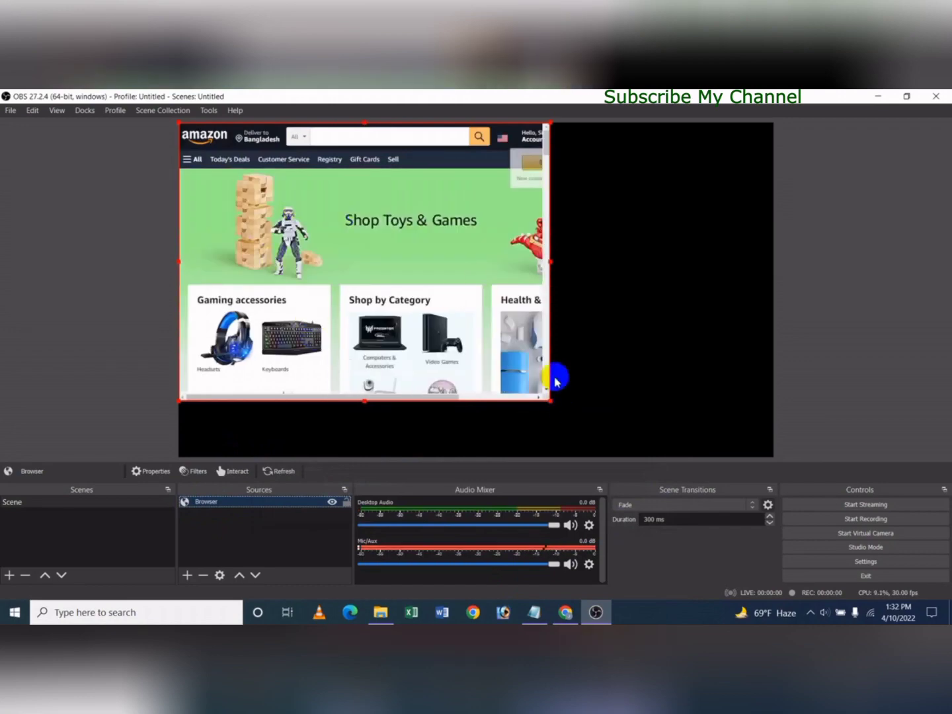
# Stretch the Browser source in the preview so it fills the whole canvas
pyautogui.moveTo(557, 404)
pyautogui.mouseDown()
pyautogui.moveTo(613, 429)
pyautogui.moveTo(558, 404)
pyautogui.moveTo(557, 389)
pyautogui.moveTo(622, 445)
pyautogui.moveTo(564, 390)
pyautogui.mouseUp()
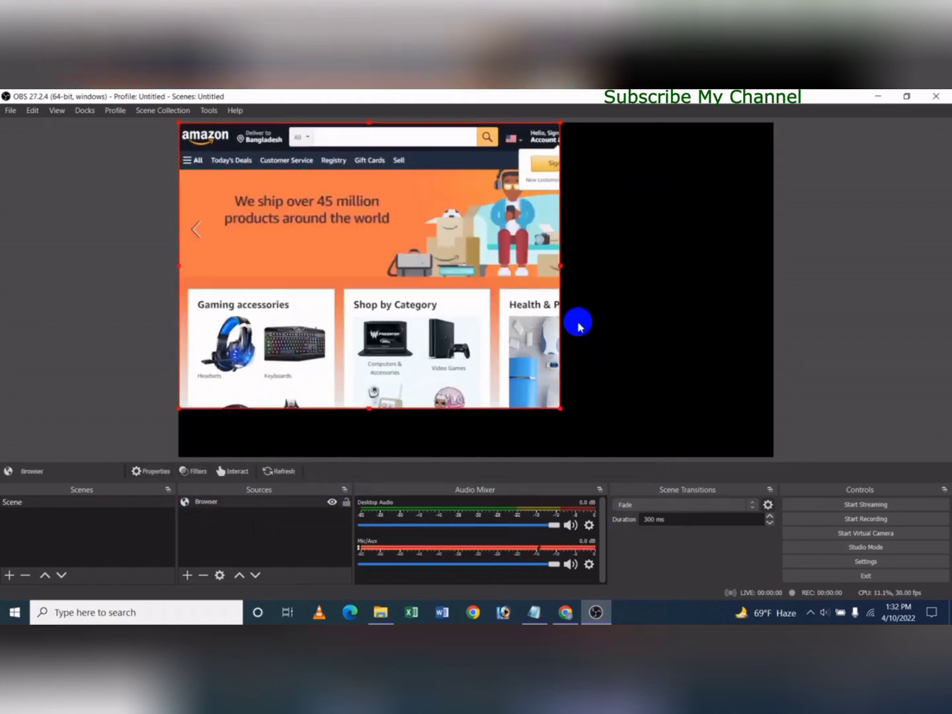
pyautogui.moveTo(566, 266); pyautogui.dragTo(772, 277)
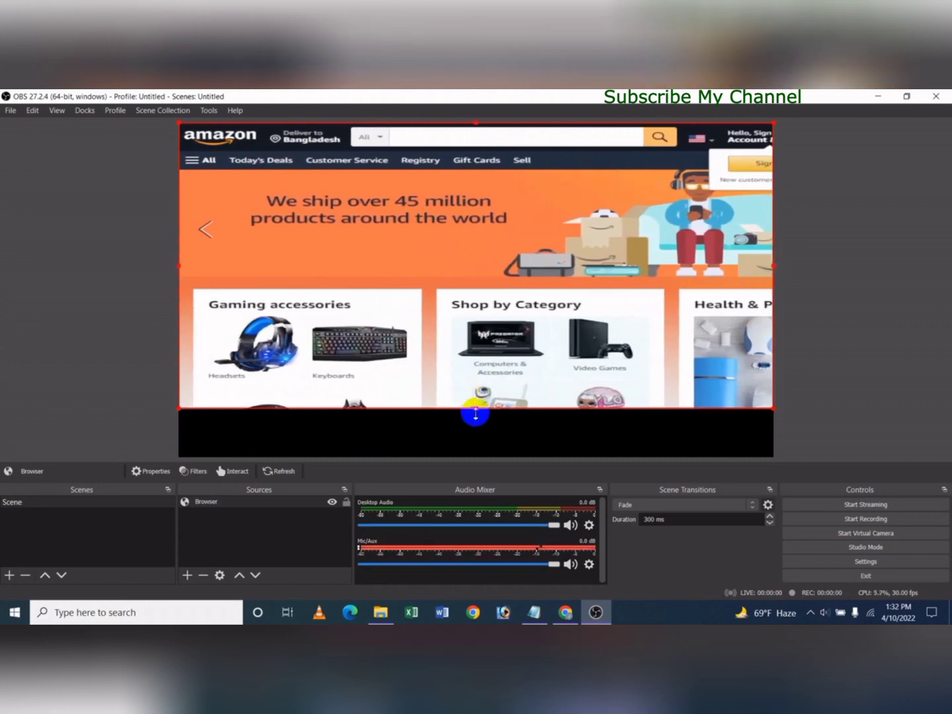
pyautogui.moveTo(474, 410); pyautogui.dragTo(476, 457)
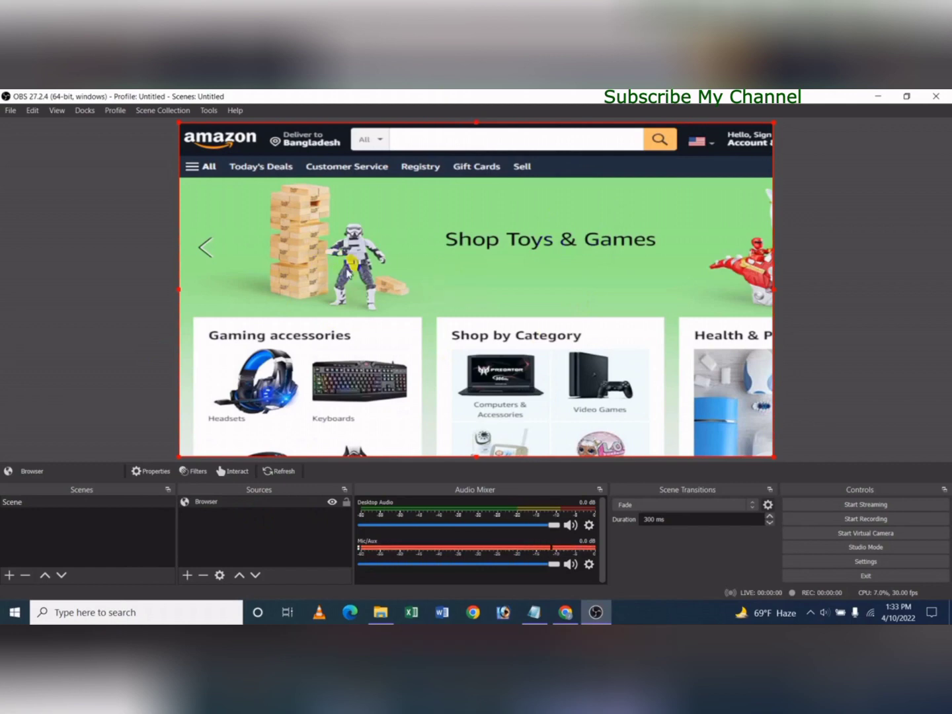
# Make sure Enable Browser Source Hardware Acceleration is unchecked in the advanced settings, and accept the settings
pyautogui.click(878, 564)
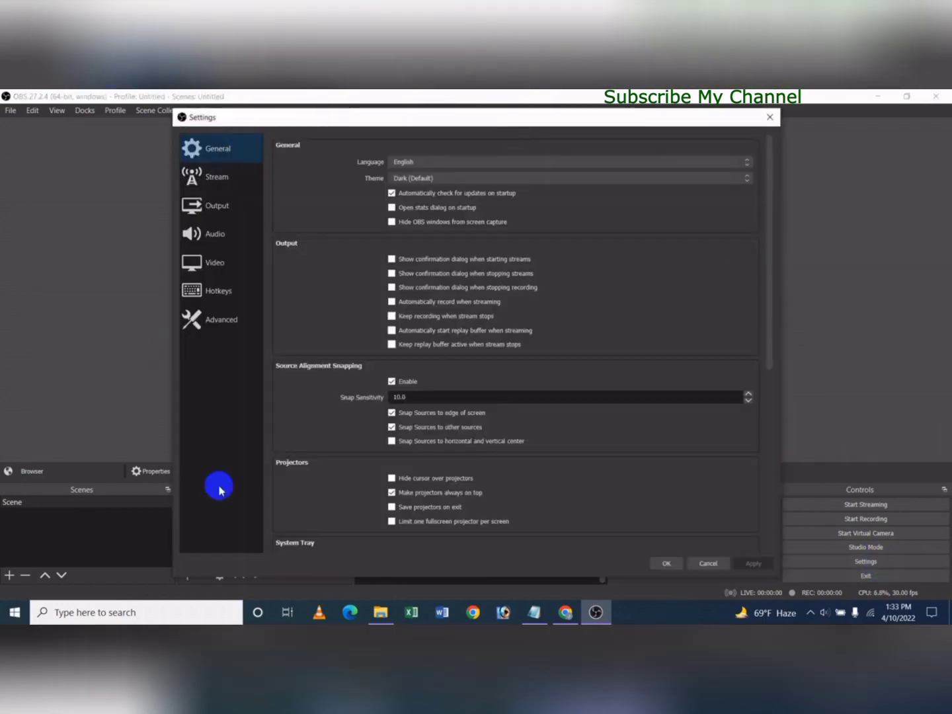
pyautogui.click(222, 328)
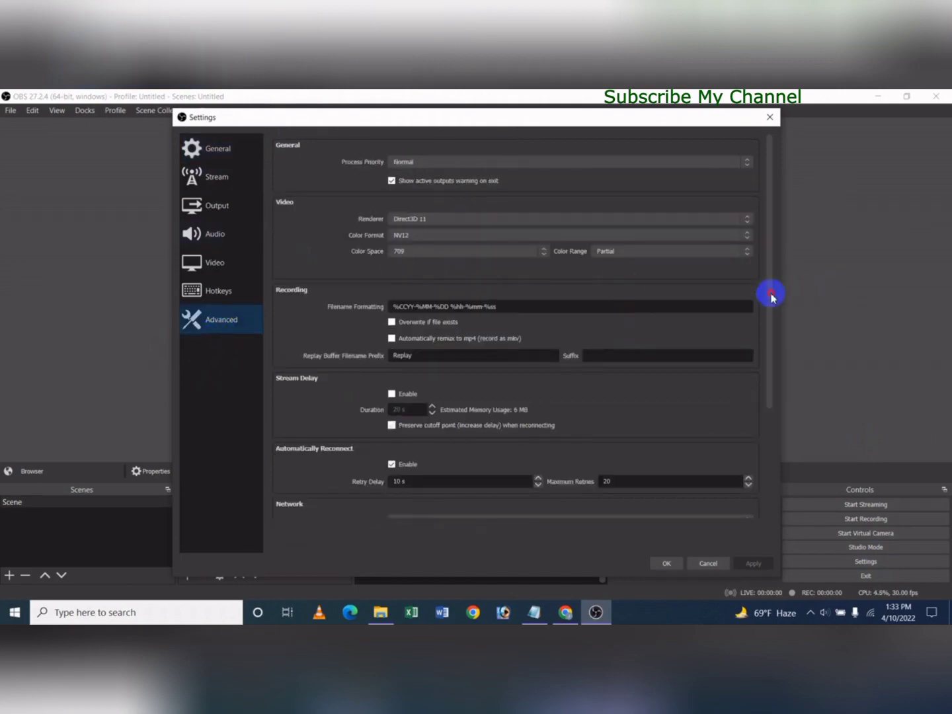
pyautogui.moveTo(770, 296); pyautogui.dragTo(784, 458)
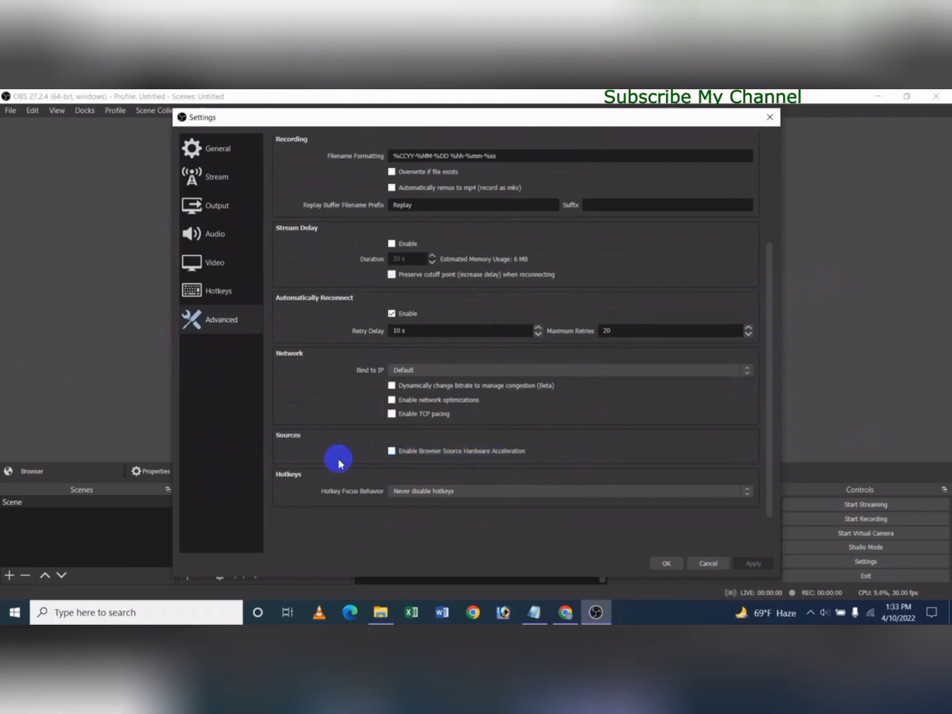
pyautogui.click(391, 451)
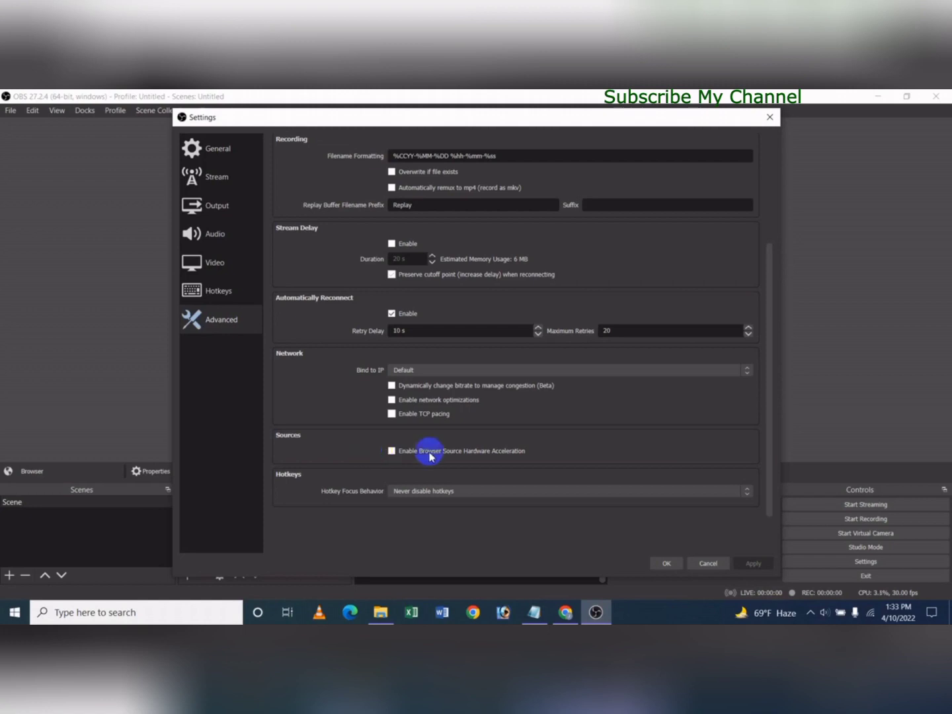
pyautogui.click(401, 456)
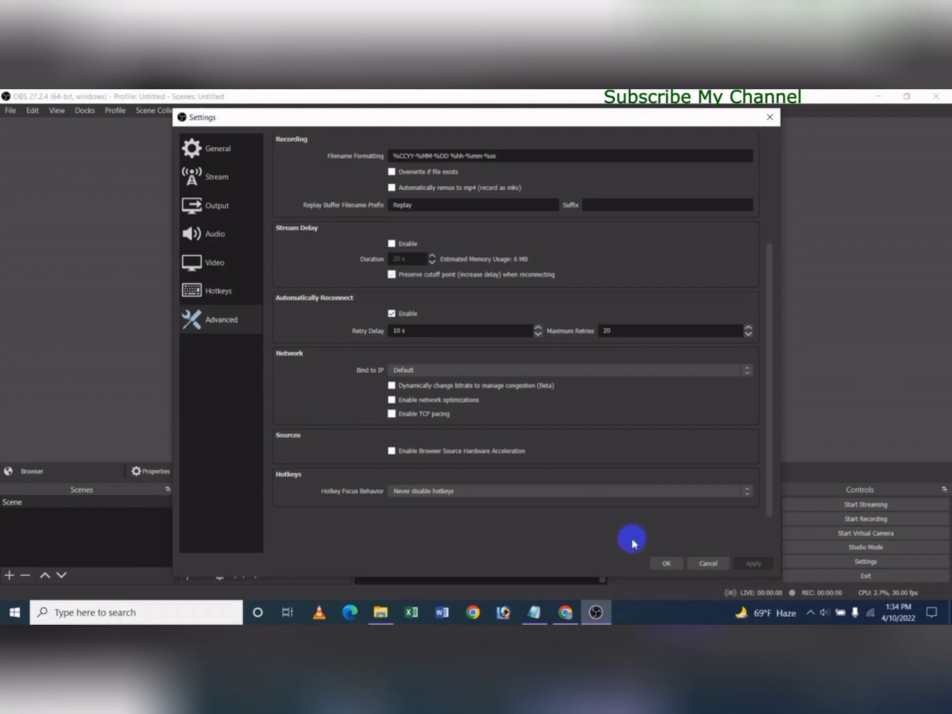
pyautogui.click(663, 563)
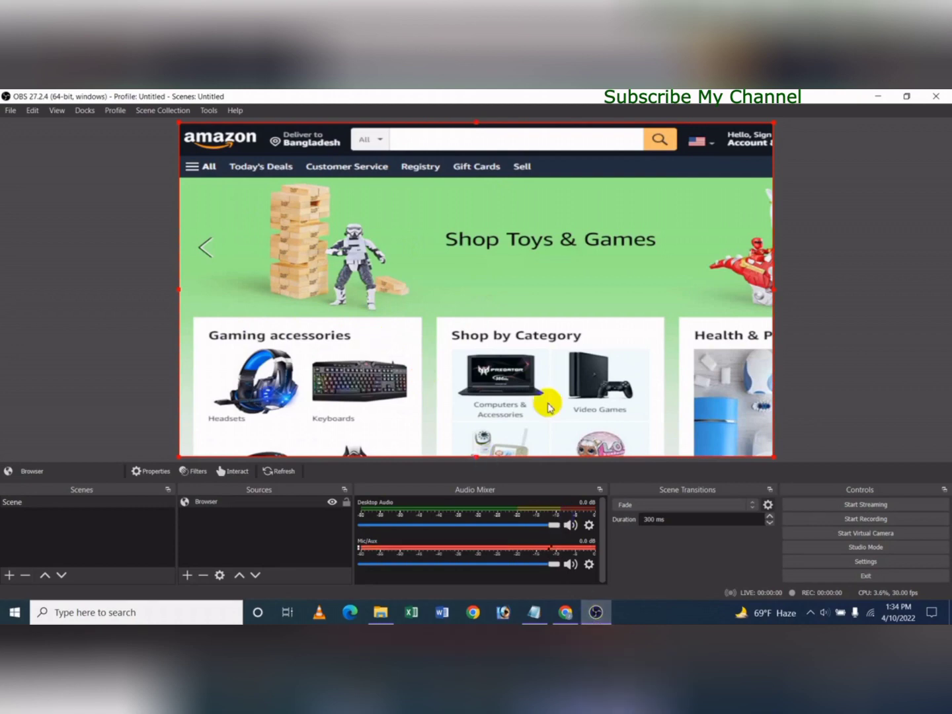
# Switch to Chrome and bring up the YouTube search results for "icche bd"
pyautogui.click(566, 613)
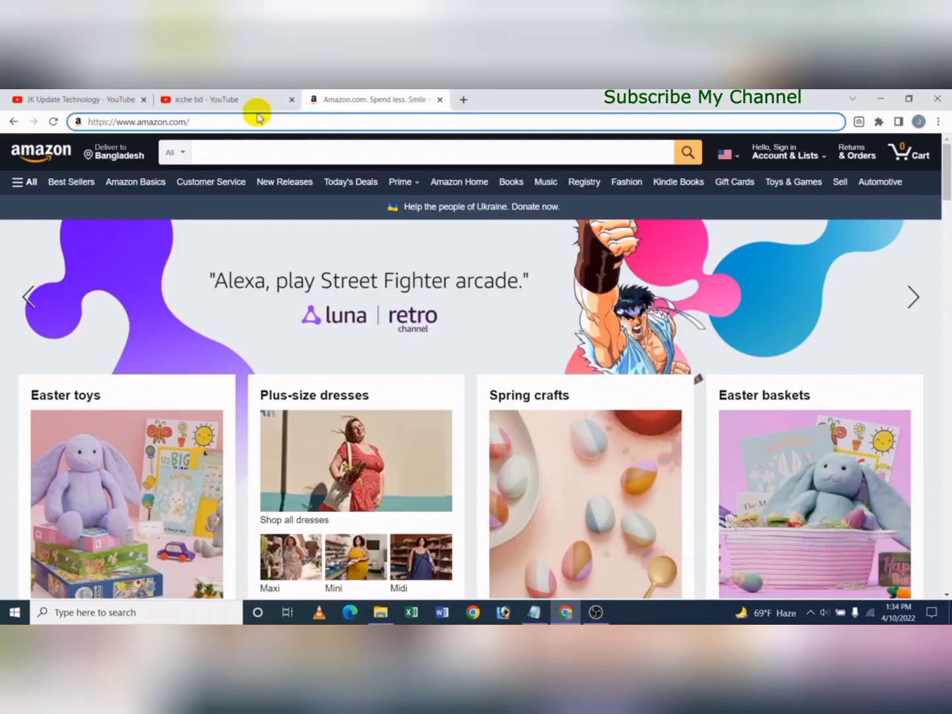
pyautogui.click(223, 99)
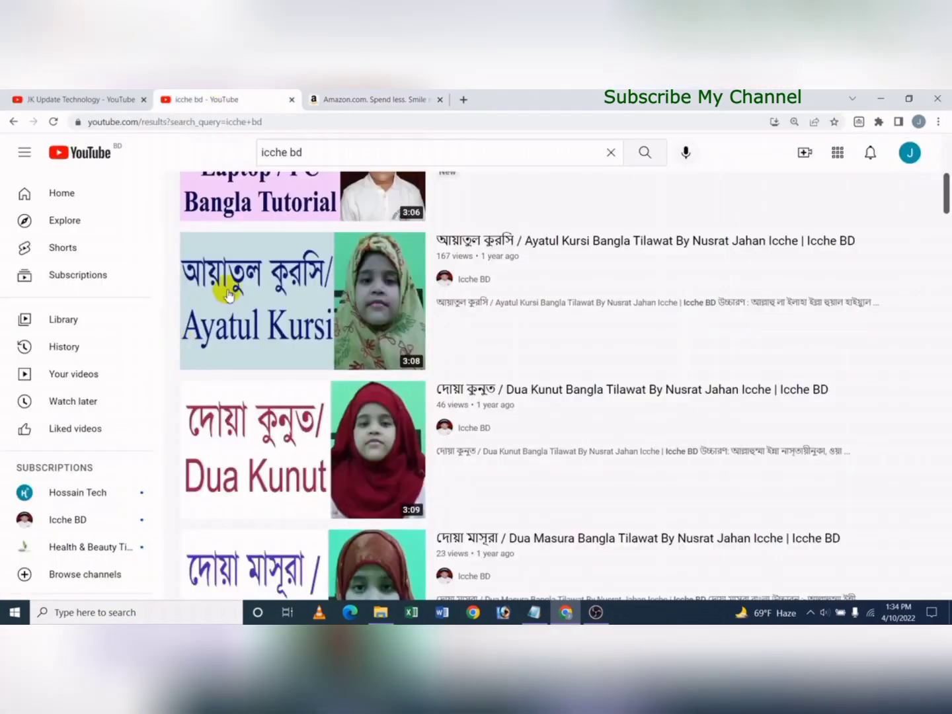